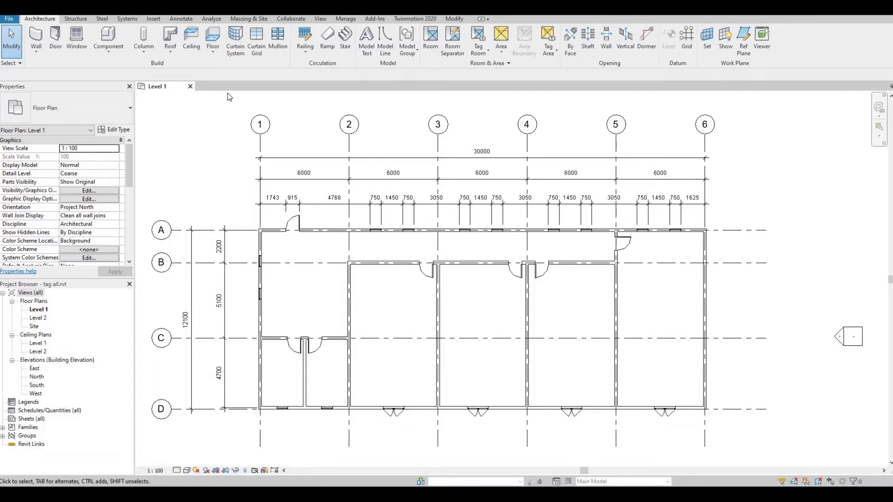
# - Use Tag by Category to tag the north-wall door near grid 1, its first window, and the north wall
pyautogui.click(183, 19)
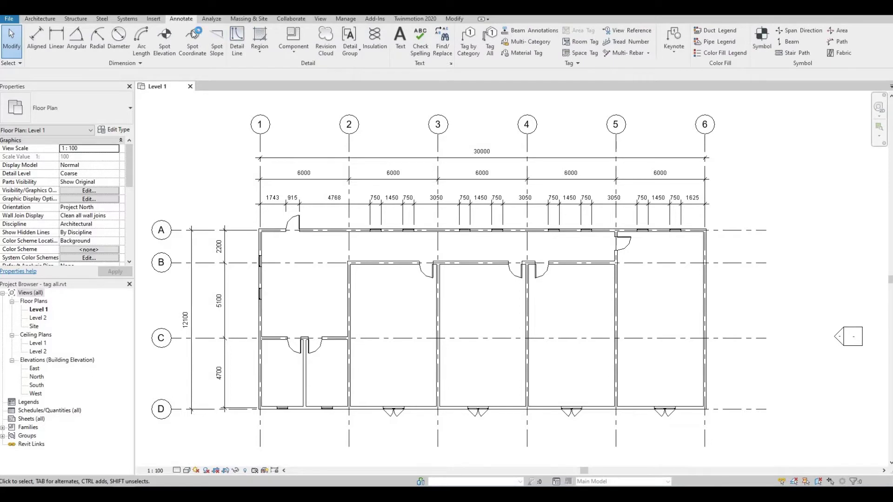
pyautogui.click(469, 52)
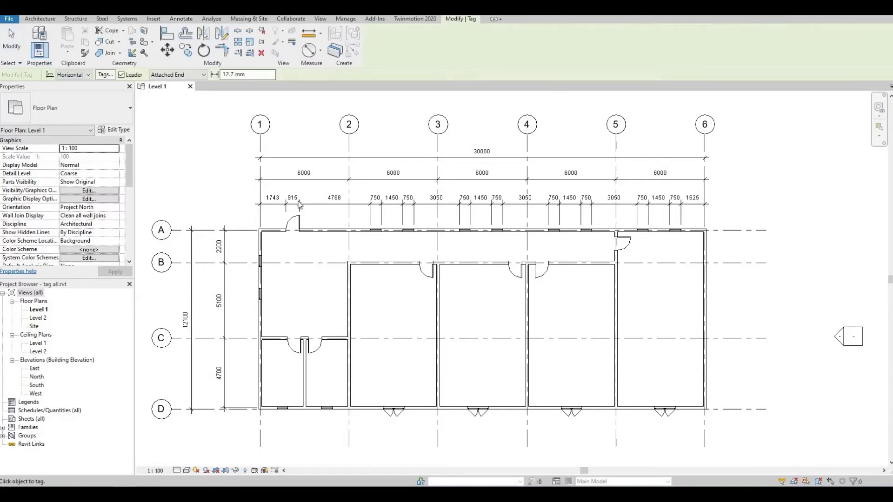
pyautogui.click(293, 231)
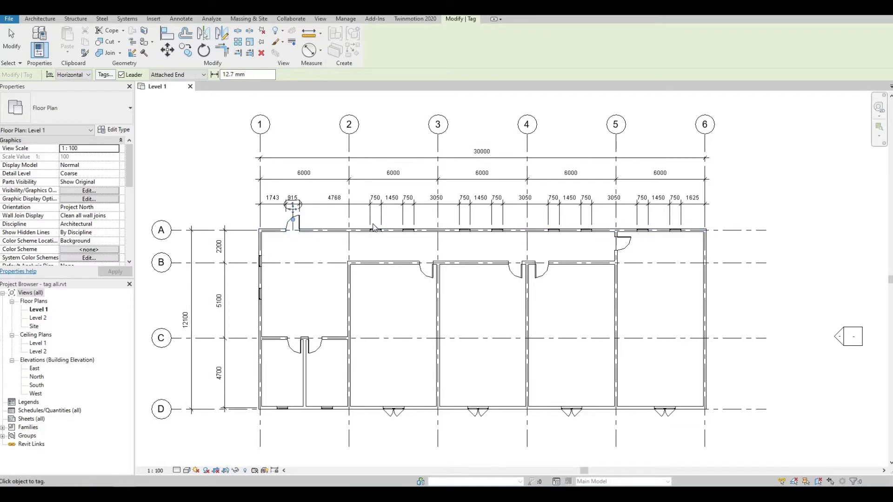
pyautogui.click(373, 231)
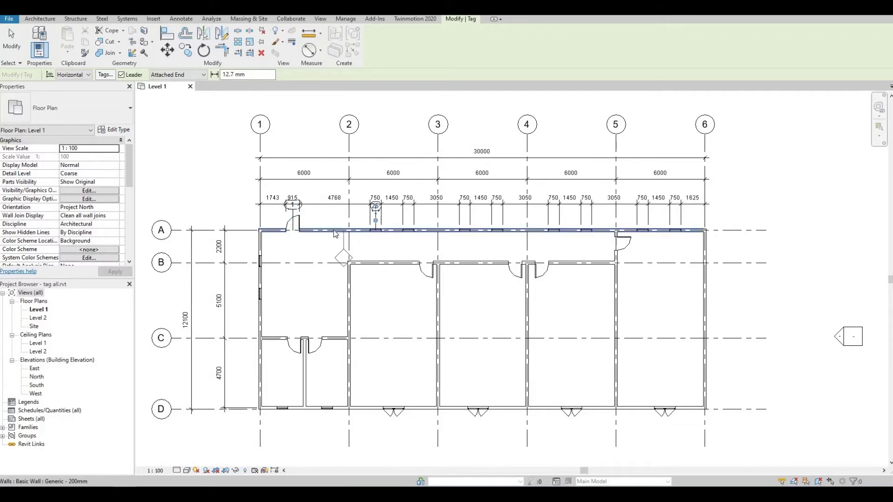
pyautogui.click(333, 230)
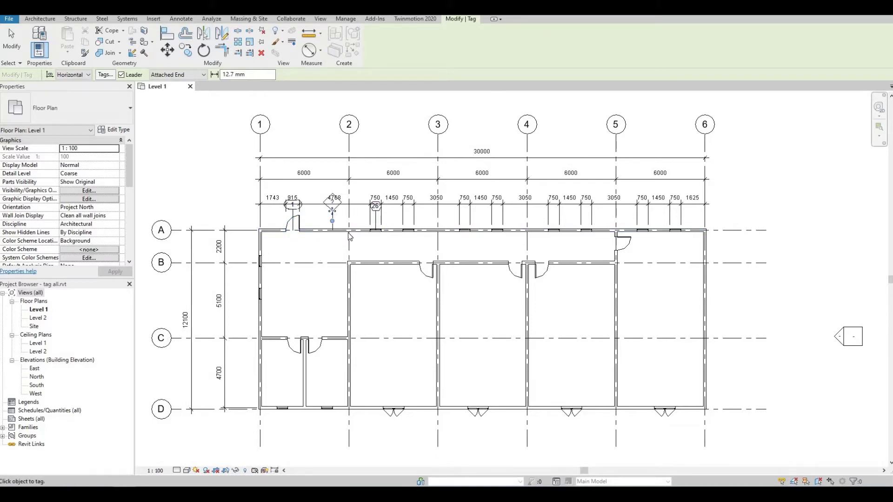
# - Tag the next two north-wall windows and the interior door, then start undoing the tags
pyautogui.scroll(3, 335, 214)
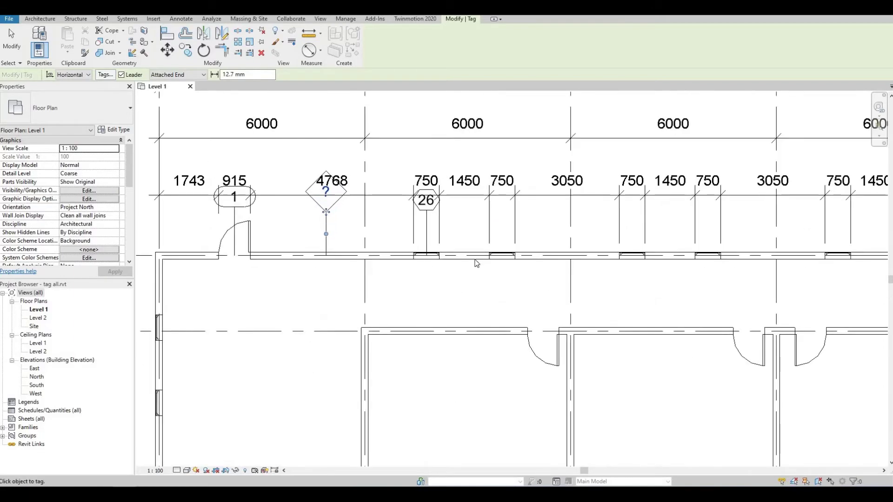
pyautogui.click(499, 261)
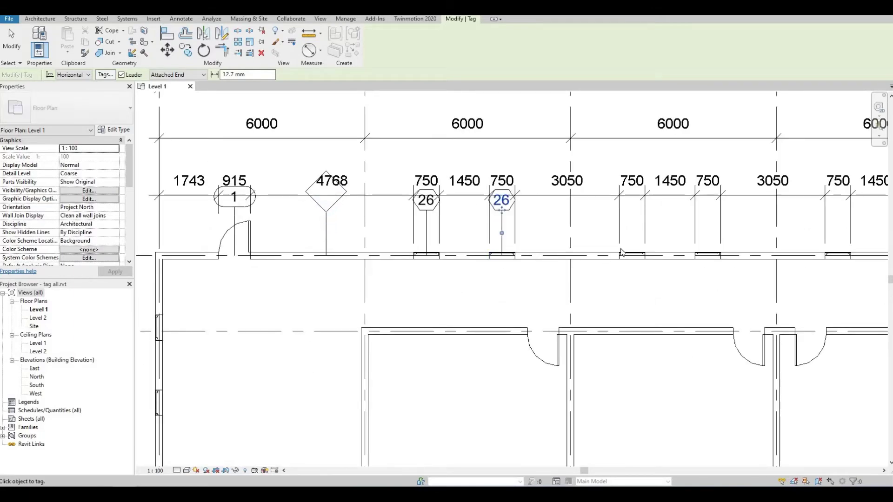
pyautogui.click(632, 257)
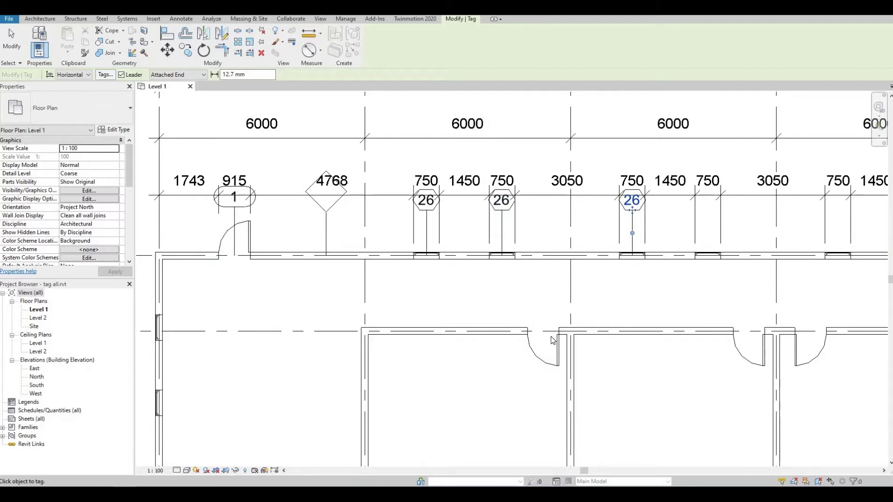
pyautogui.click(553, 348)
pyautogui.scroll(-2, 548, 336)
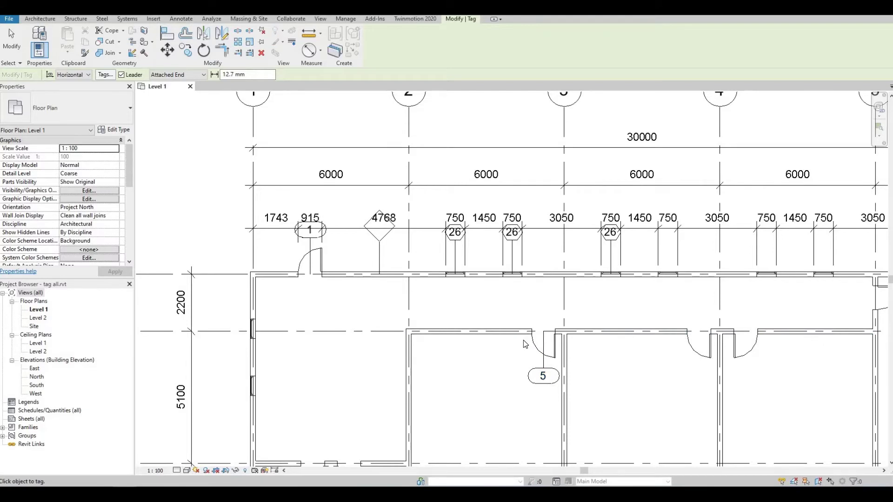
pyautogui.hotkey('ctrl', 'z')
pyautogui.hotkey('ctrl', 'z')
pyautogui.hotkey('ctrl', 'z')
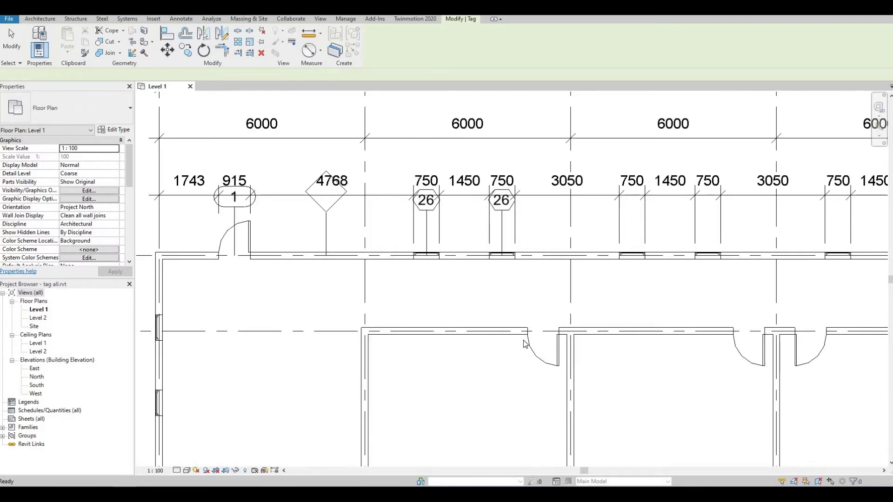
# - Undo the remaining single tags and bring the whole floor plan back into view
pyautogui.press('z')
pyautogui.press('f')
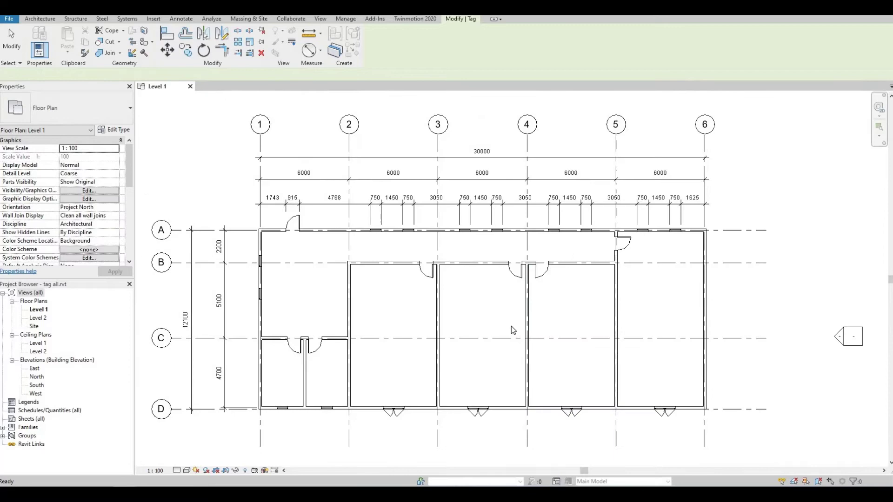
pyautogui.scroll(2, 511, 325)
pyautogui.scroll(-1, 511, 322)
pyautogui.moveTo(511, 322); pyautogui.dragTo(567, 334, button='middle')
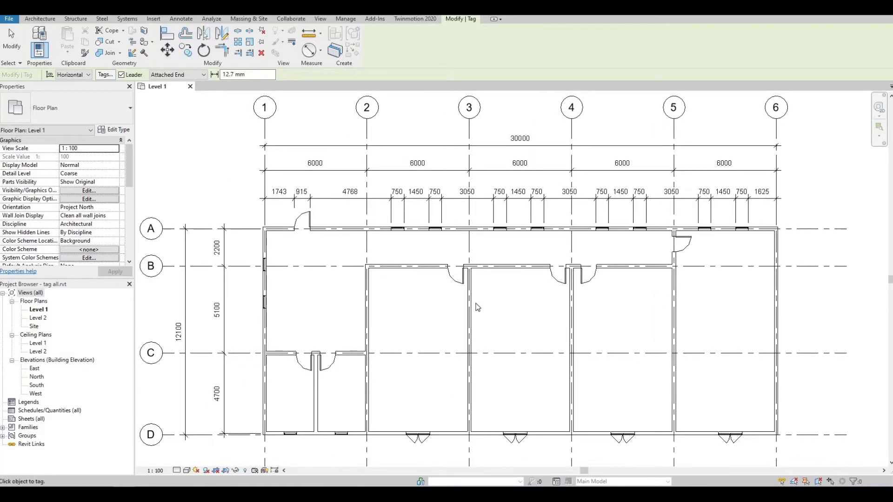
# - Run Tag All Not Tagged on all objects in view with Door, Wall and Window Tags
pyautogui.click(185, 18)
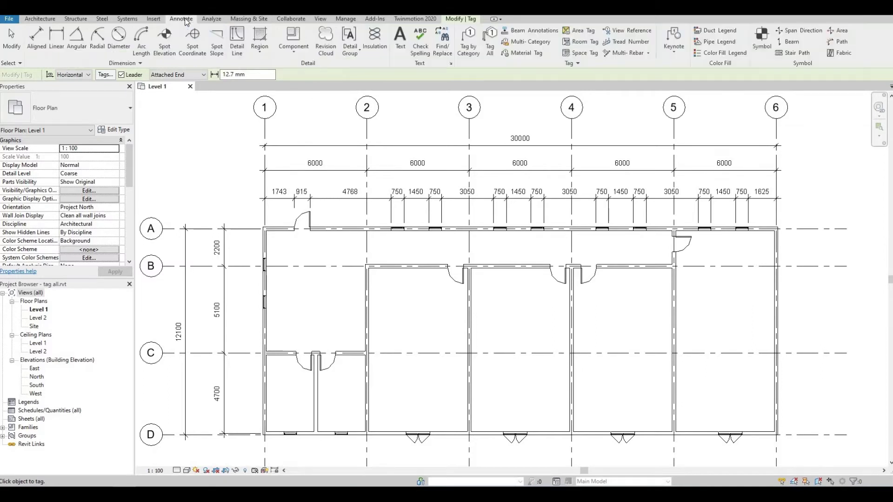
pyautogui.click(490, 55)
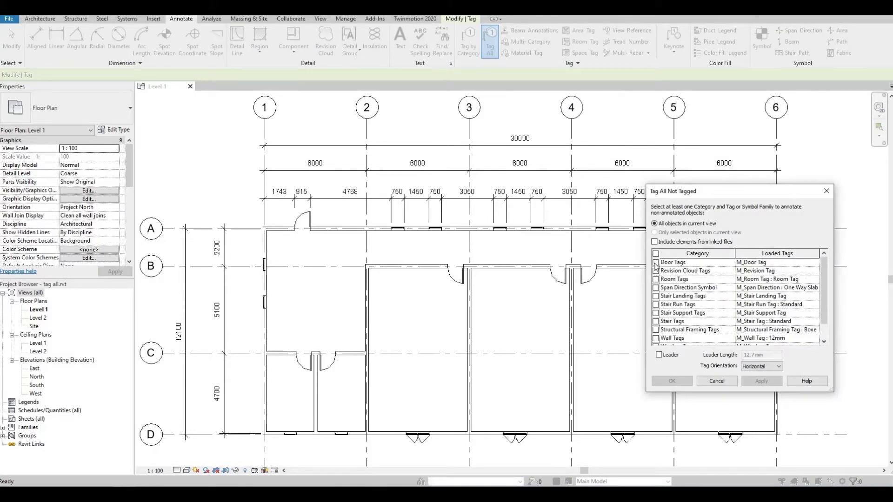
pyautogui.click(655, 264)
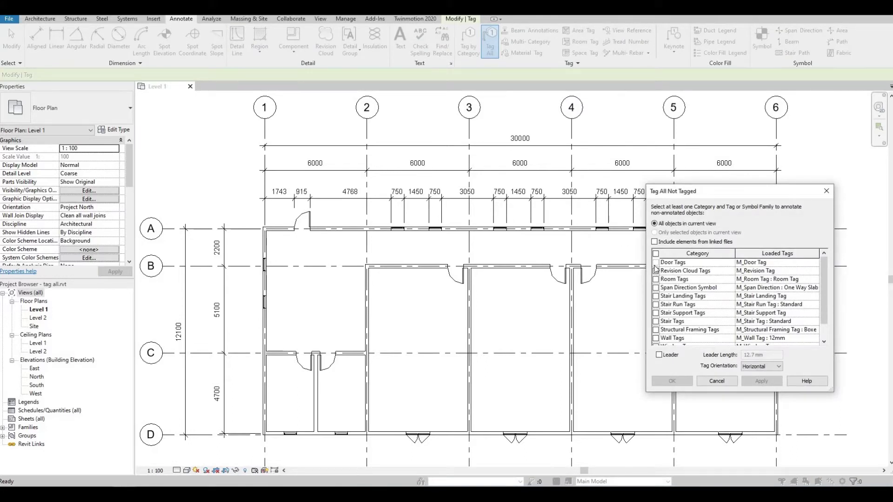
pyautogui.click(656, 338)
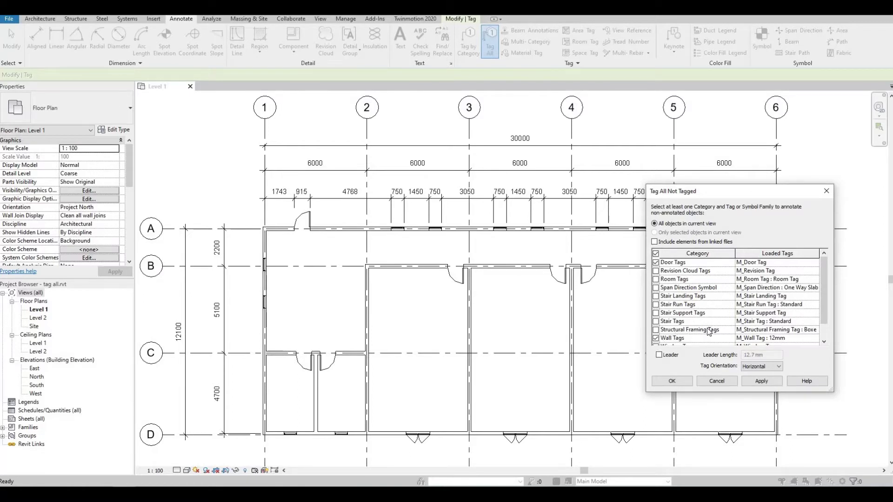
pyautogui.scroll(-1, 658, 339)
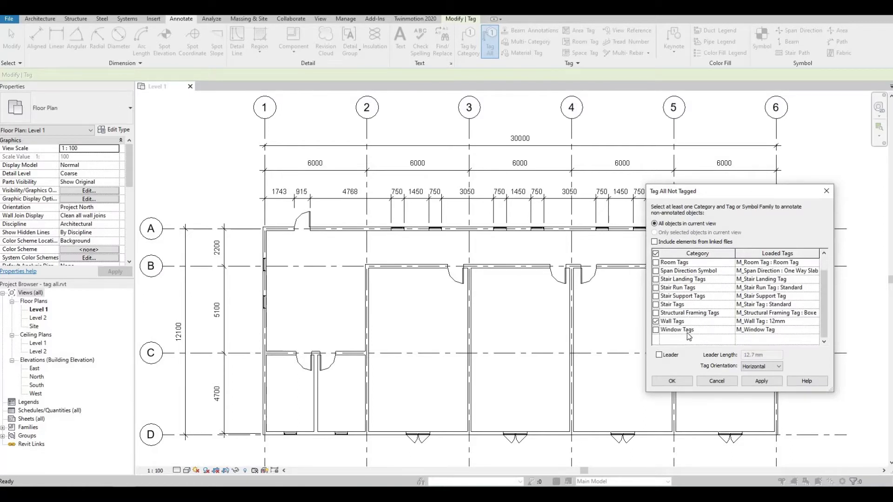
pyautogui.click(656, 330)
pyautogui.scroll(1, 669, 331)
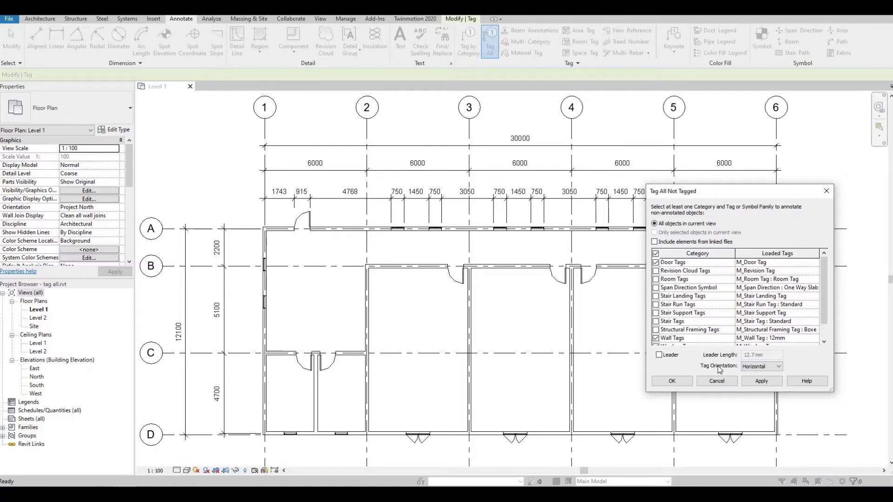
pyautogui.scroll(-1, 749, 395)
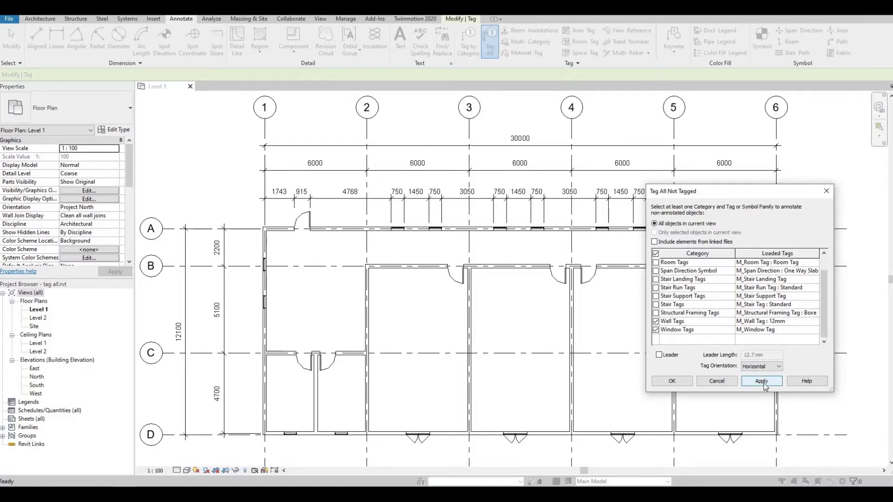
pyautogui.click(763, 384)
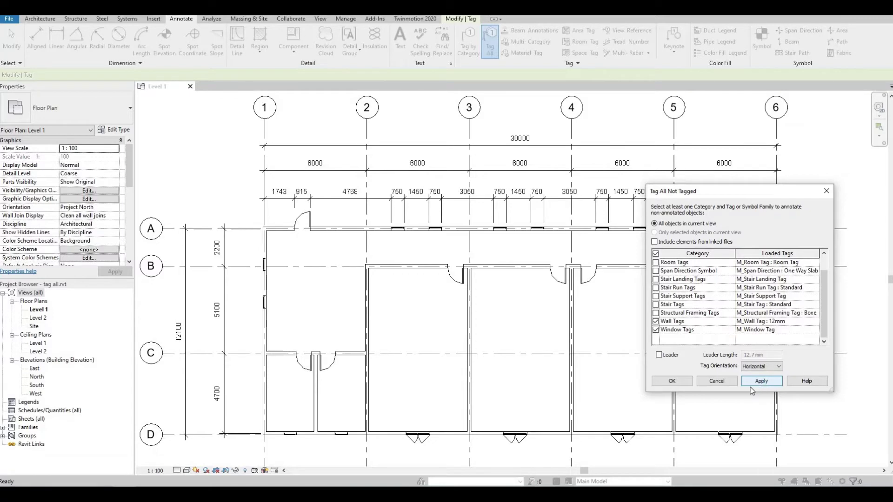
pyautogui.click(673, 382)
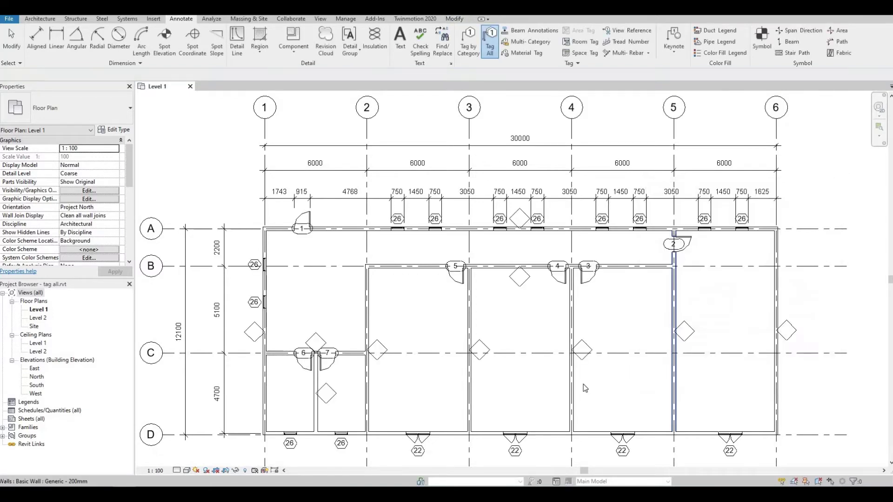
# - Undo the batch-placed door, wall and window tags and pan the plan toward the south wall
pyautogui.moveTo(589, 372); pyautogui.dragTo(603, 337, button='middle')
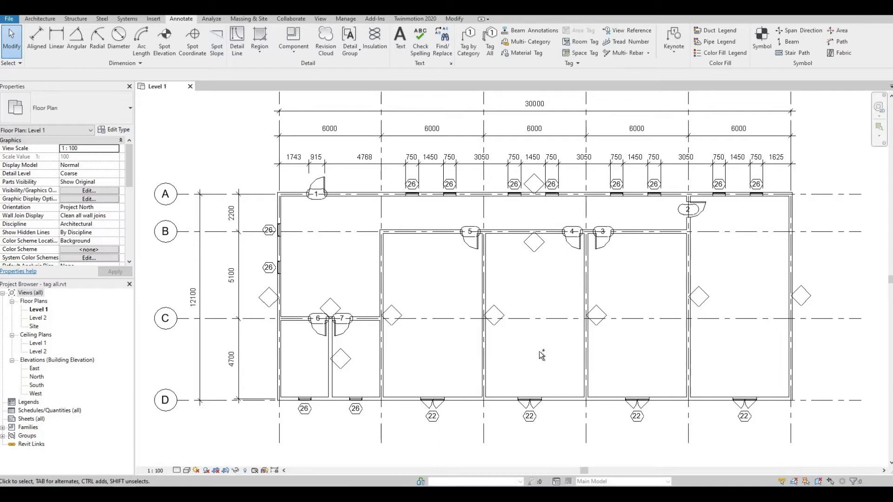
pyautogui.hotkey('ctrl', 'z')
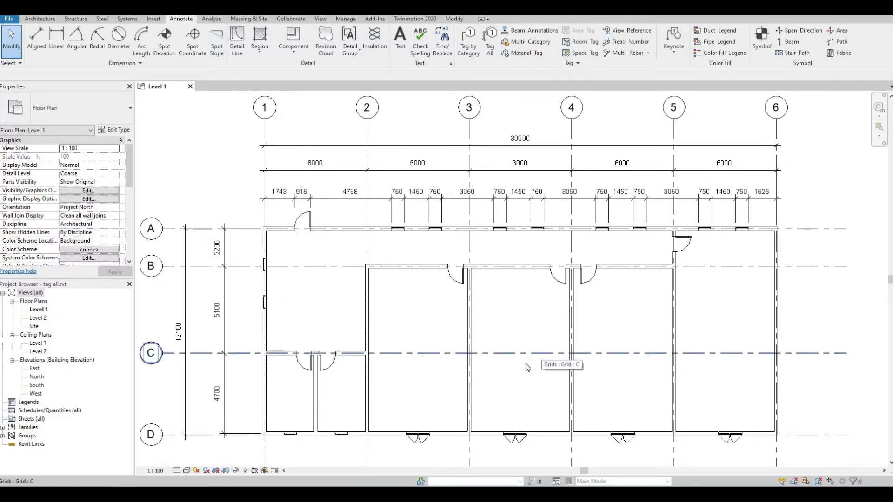
pyautogui.moveTo(535, 349); pyautogui.dragTo(538, 339, button='middle')
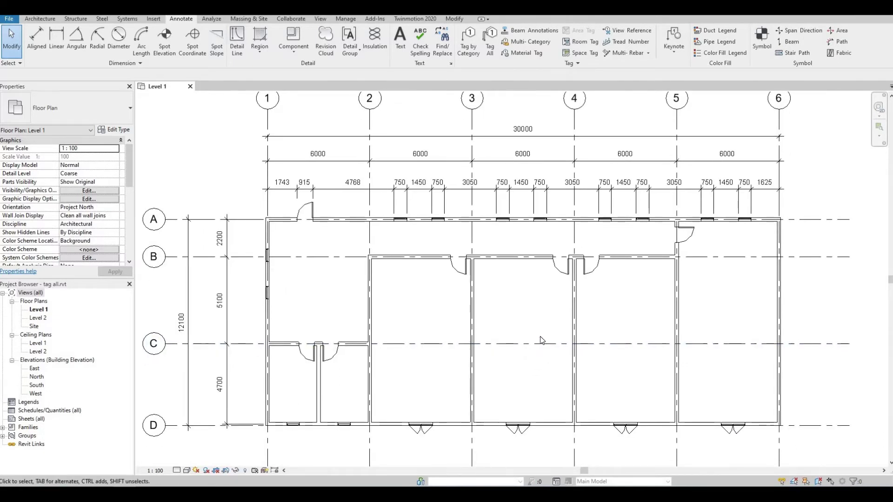
pyautogui.keyDown('ctrl'); pyautogui.scroll(-2, 519, 362); pyautogui.keyUp('ctrl')
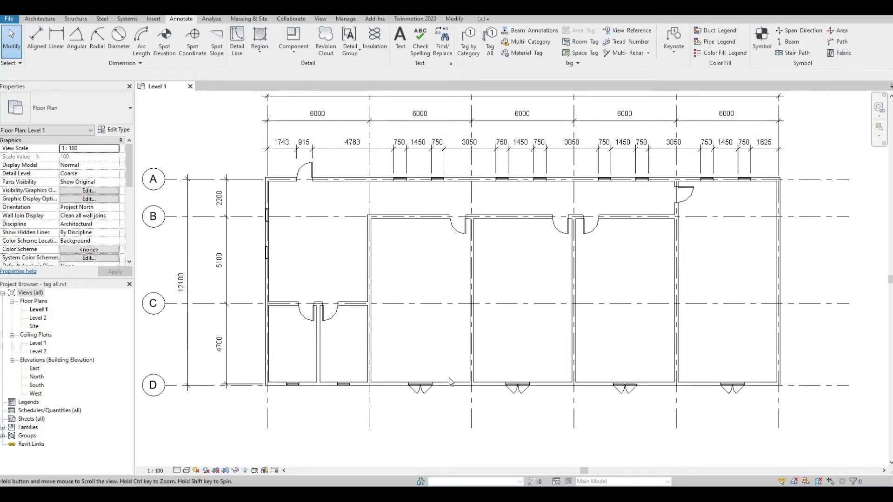
pyautogui.keyDown('ctrl'); pyautogui.scroll(-2, 451, 383); pyautogui.keyUp('ctrl')
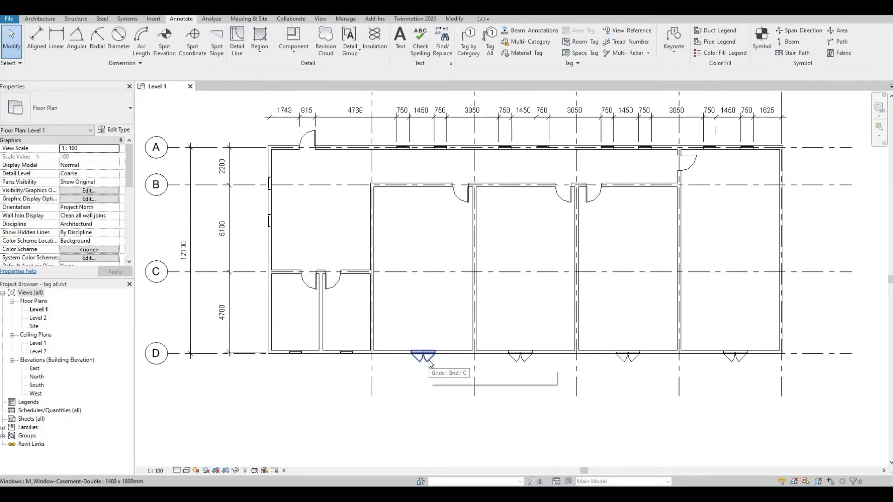
# - Select the double casement and small south-wall windows and bring up the Temporary Hide/Isolate options
pyautogui.click(429, 362)
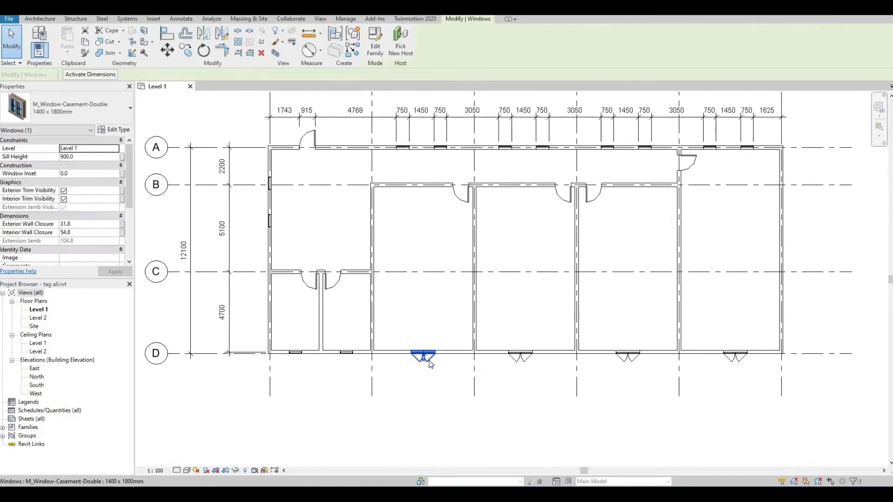
pyautogui.keyDown('ctrl'); pyautogui.click(357, 358); pyautogui.keyUp('ctrl')
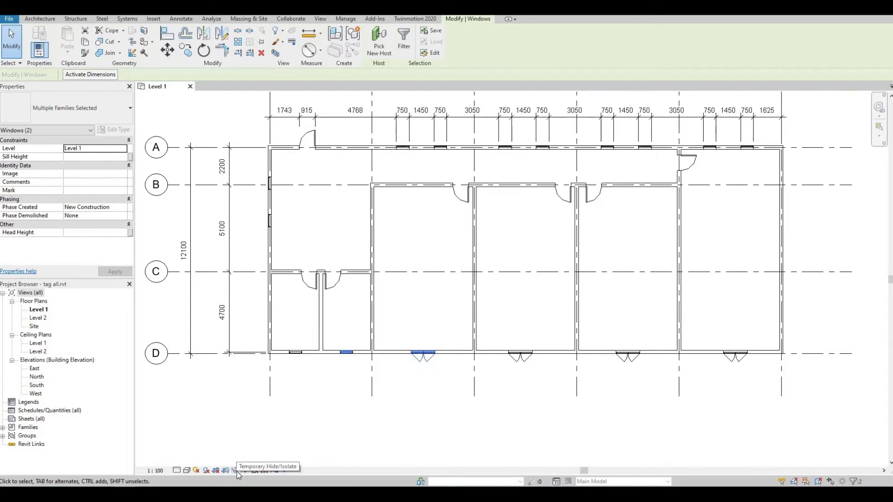
pyautogui.click(236, 472)
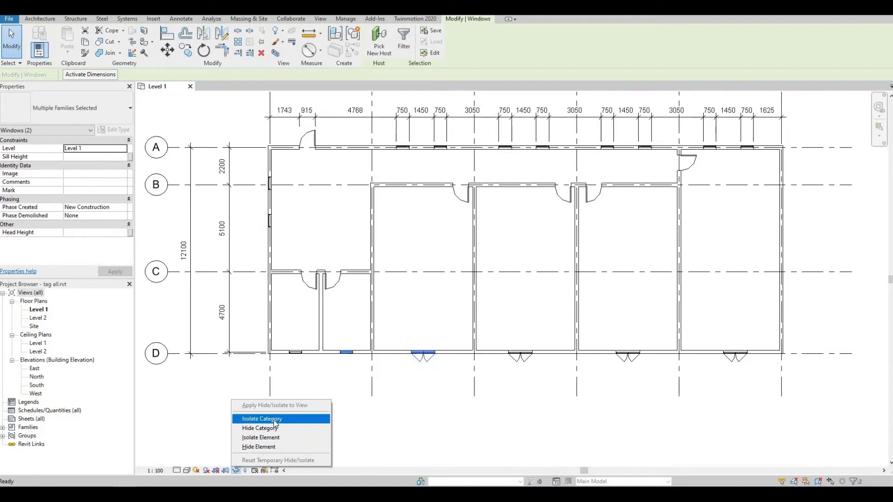
# - Isolate the Windows category, then crossing-select all six windows along the south wall
pyautogui.click(274, 420)
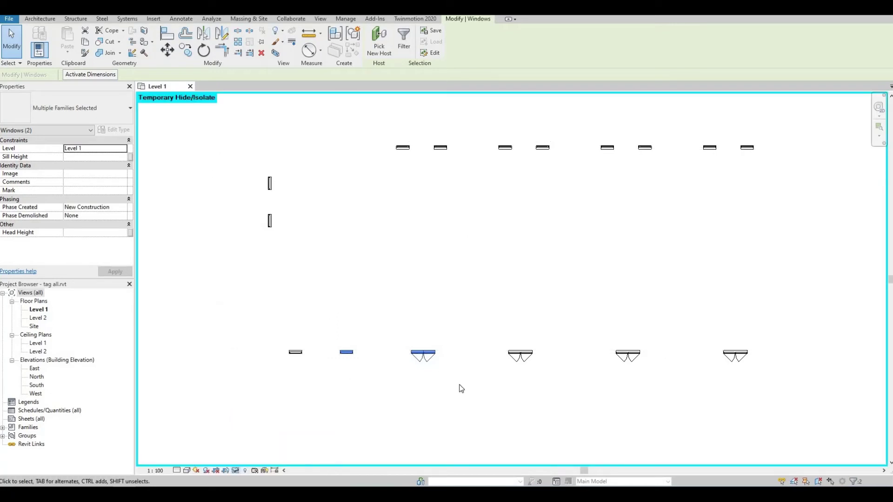
pyautogui.scroll(-3, 417, 373)
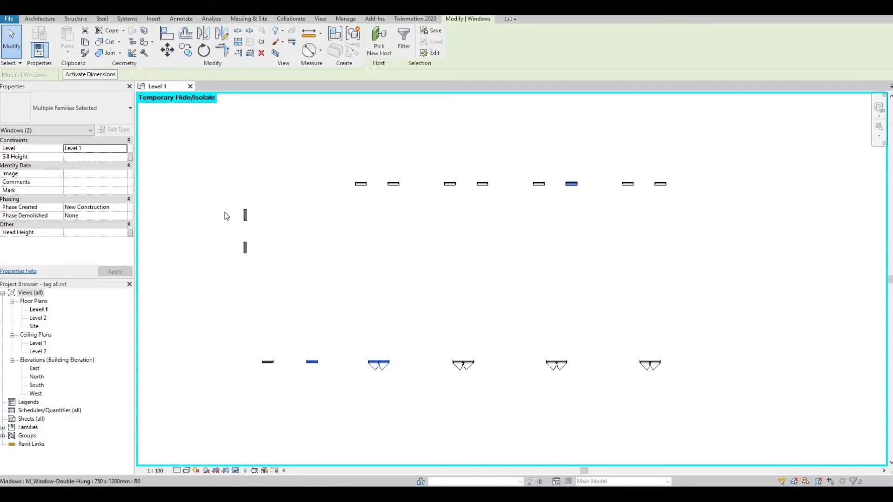
pyautogui.click(378, 284)
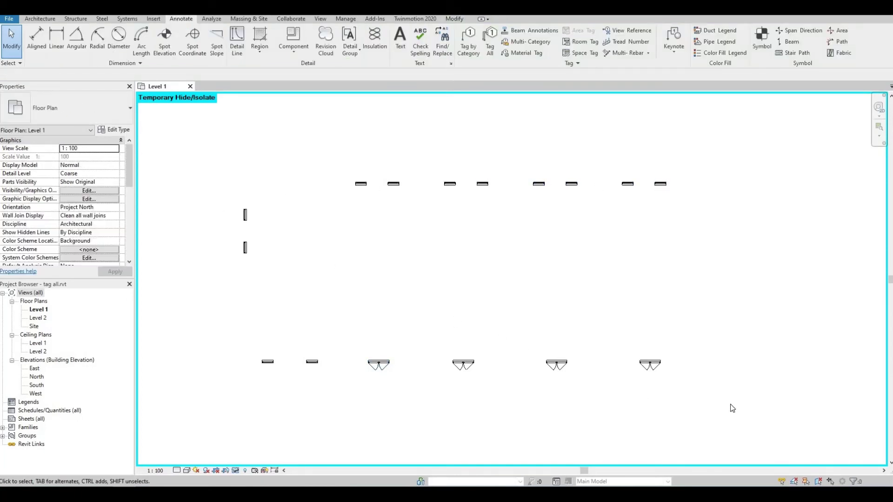
pyautogui.moveTo(730, 404); pyautogui.dragTo(255, 347)
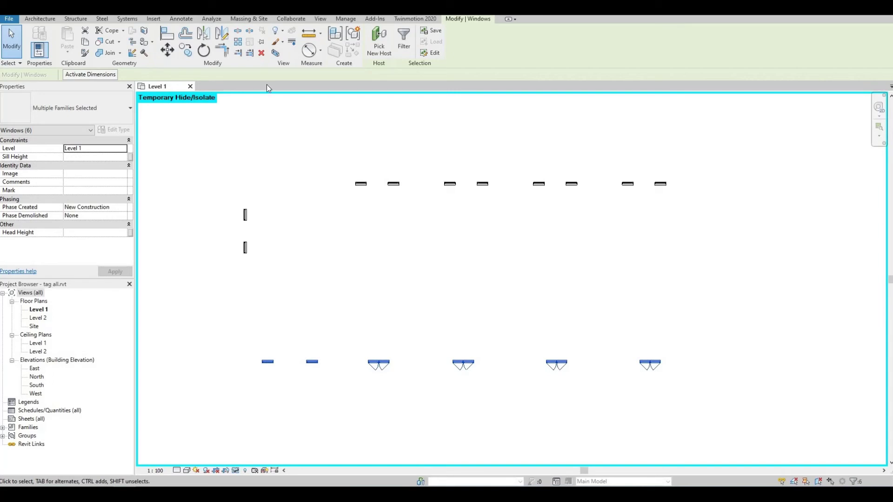
pyautogui.click(181, 18)
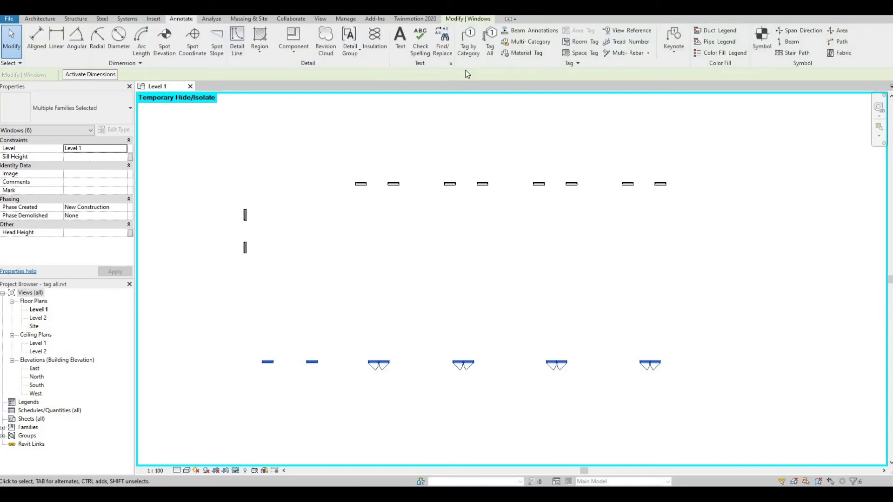
# - Apply Tag All Not Tagged with Window Tags (M_Window Tag) to only the selected south-wall windows
pyautogui.click(491, 51)
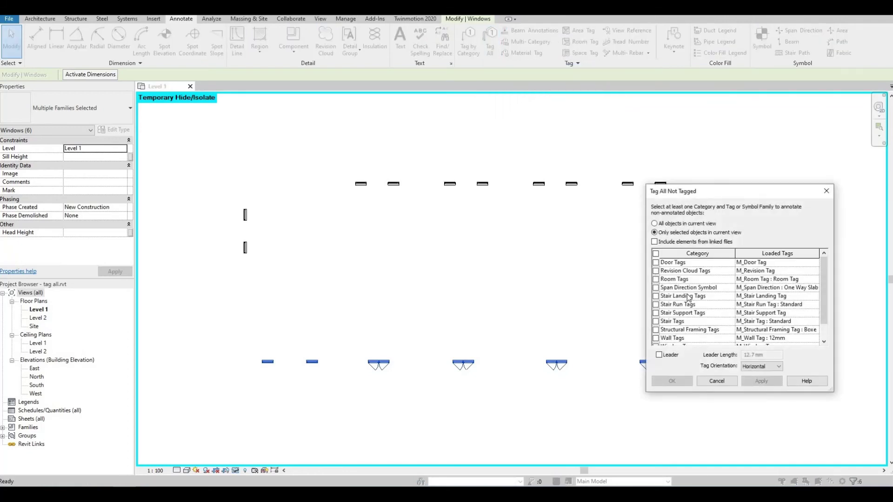
pyautogui.scroll(-1, 689, 298)
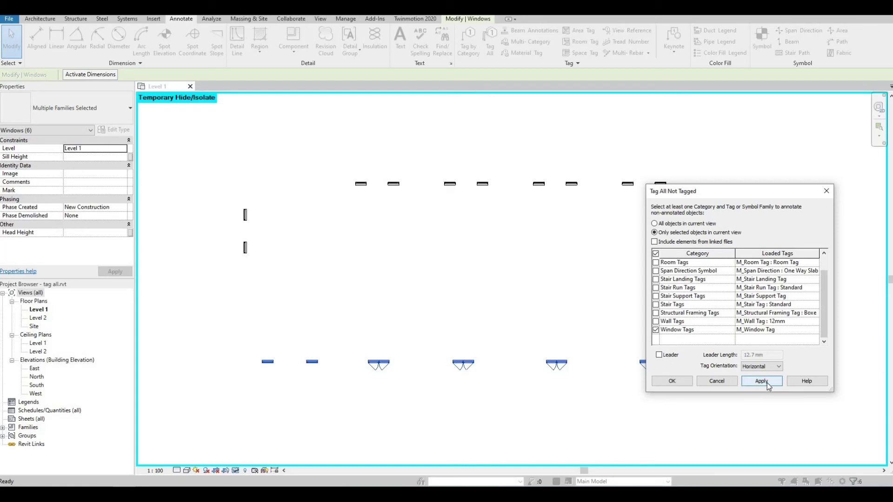
pyautogui.click(672, 381)
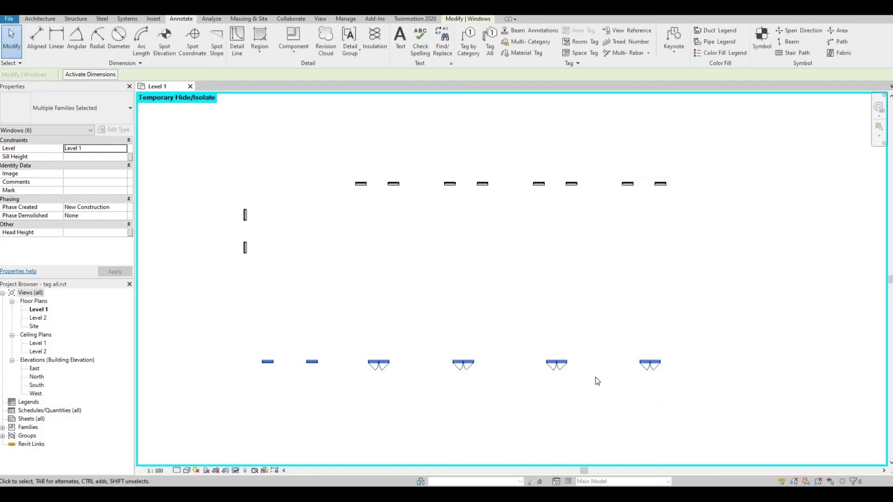
# - Reset Temporary Hide/Isolate and pan so grid heads 1–6 and the south-wall window tags show
pyautogui.click(236, 471)
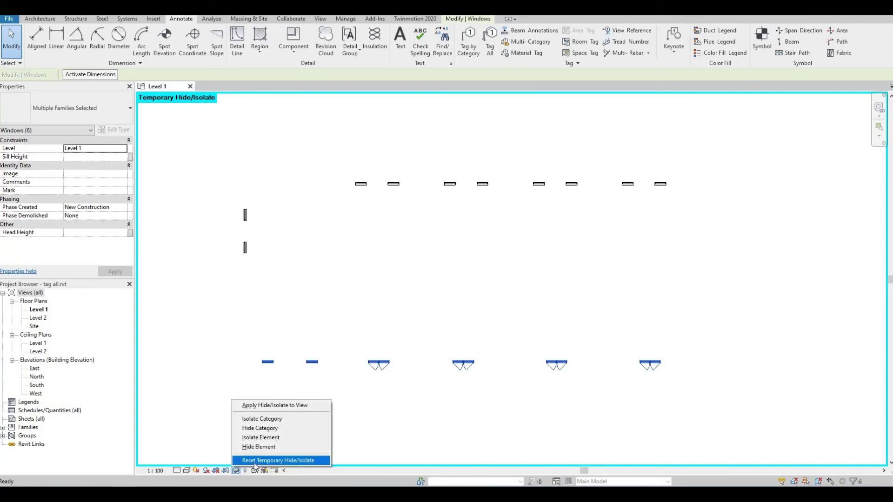
pyautogui.click(261, 461)
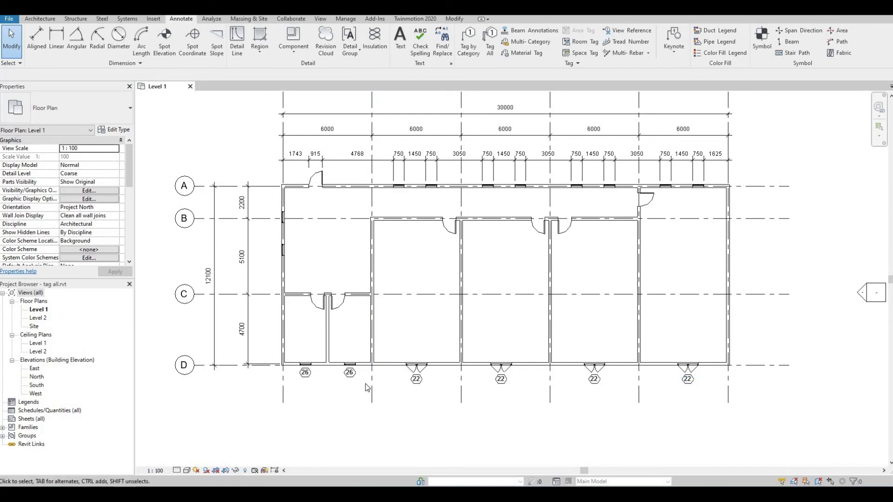
pyautogui.moveTo(512, 363); pyautogui.dragTo(527, 375, button='middle')
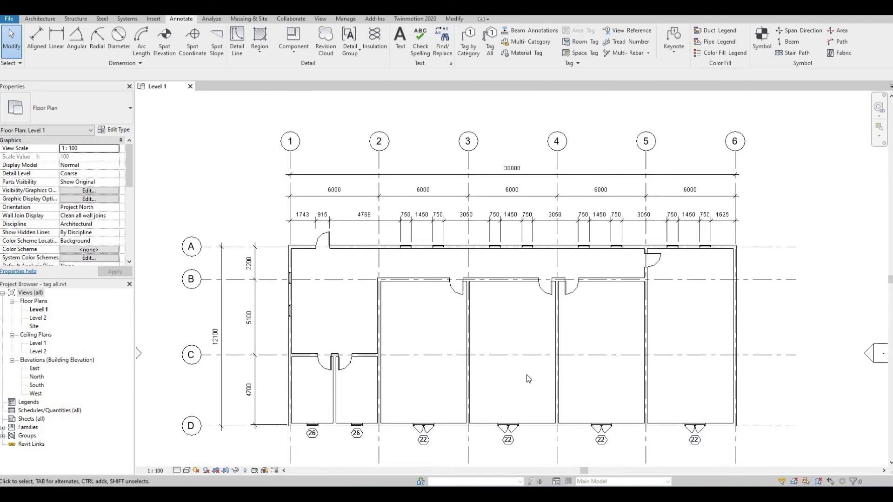